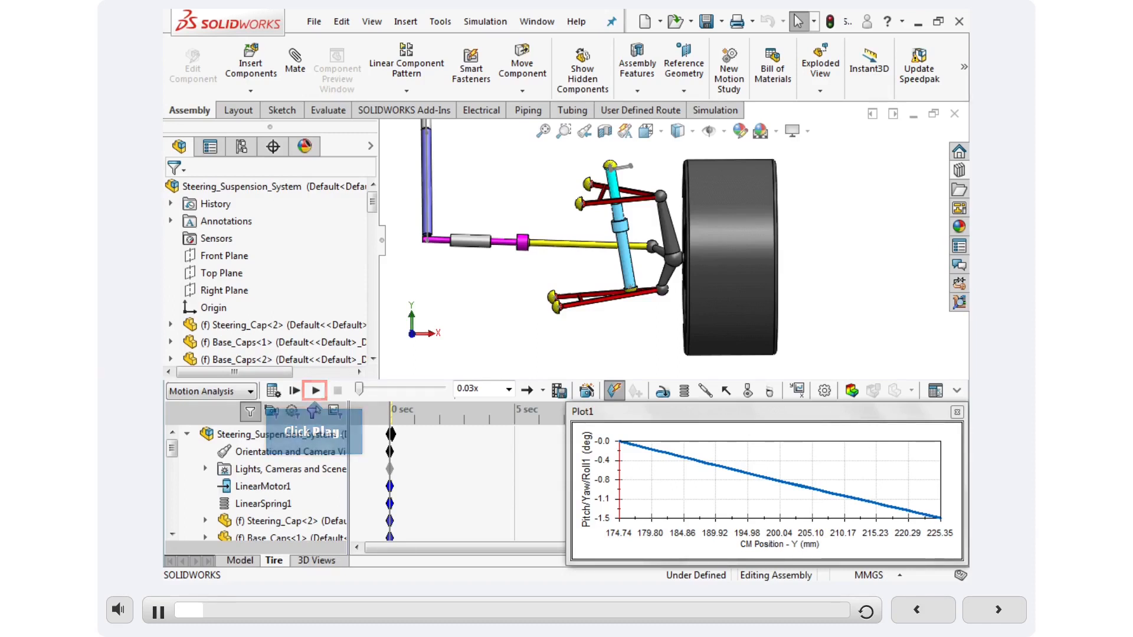
# Play the Tire motion study animation and enable a bushing in the analysis properties of the Concentric2 mate
pyautogui.click(315, 391)
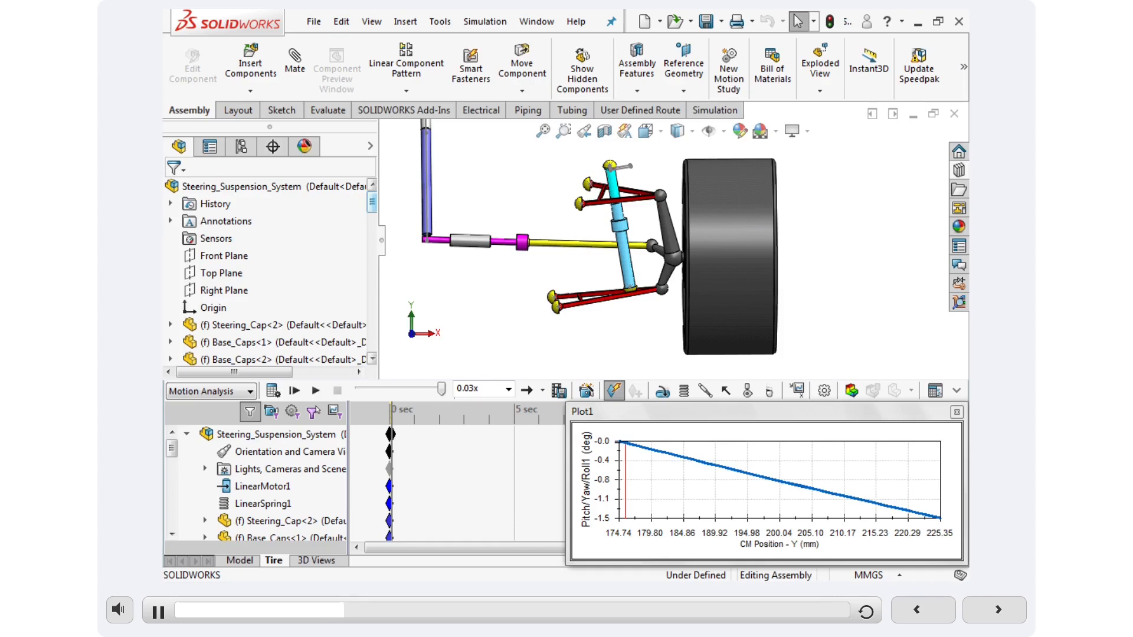
pyautogui.click(372, 293)
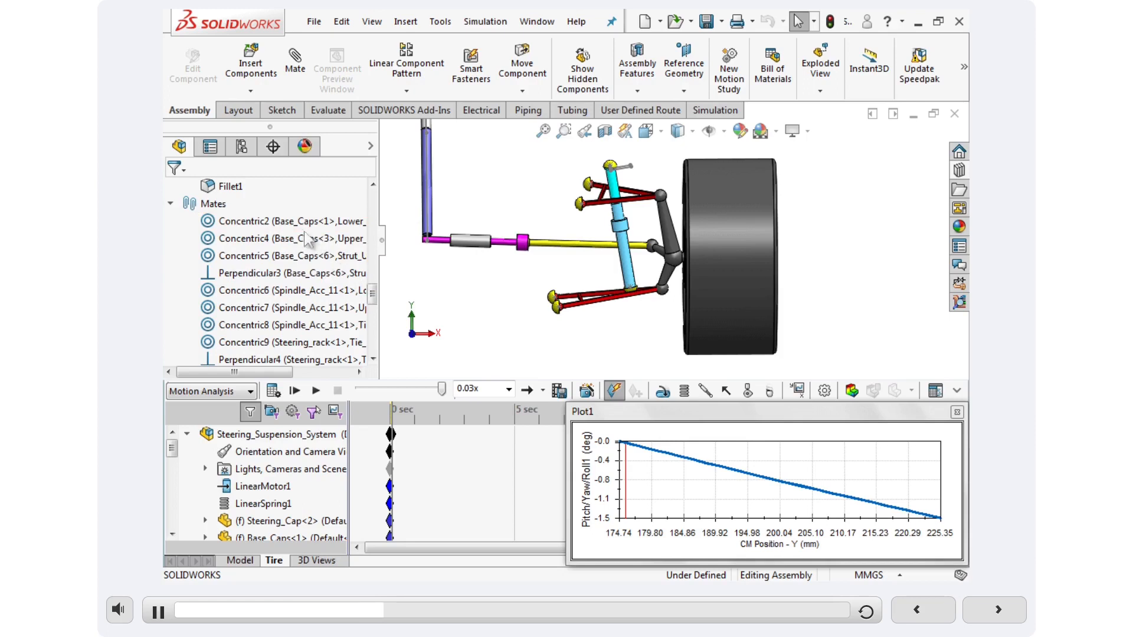
pyautogui.rightClick(288, 223)
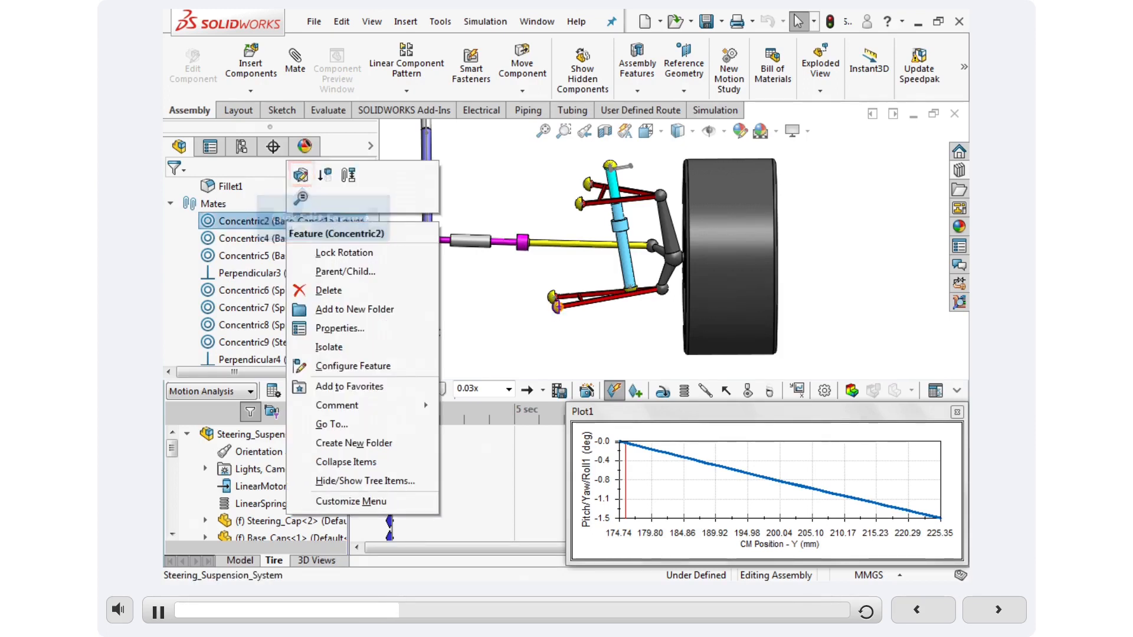
pyautogui.click(301, 175)
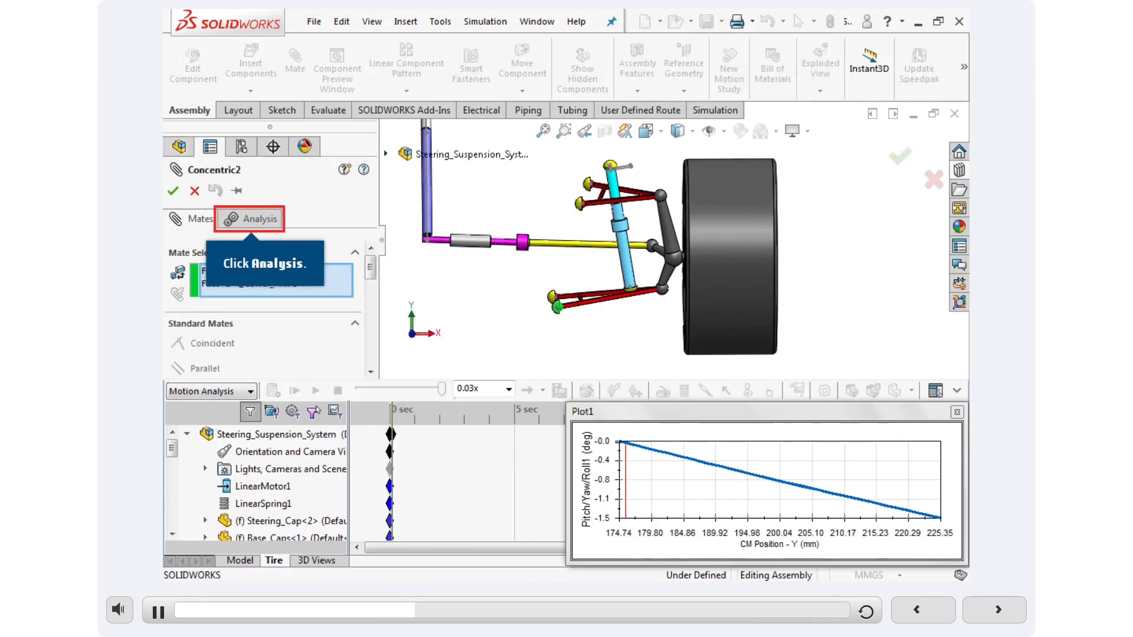
pyautogui.click(256, 216)
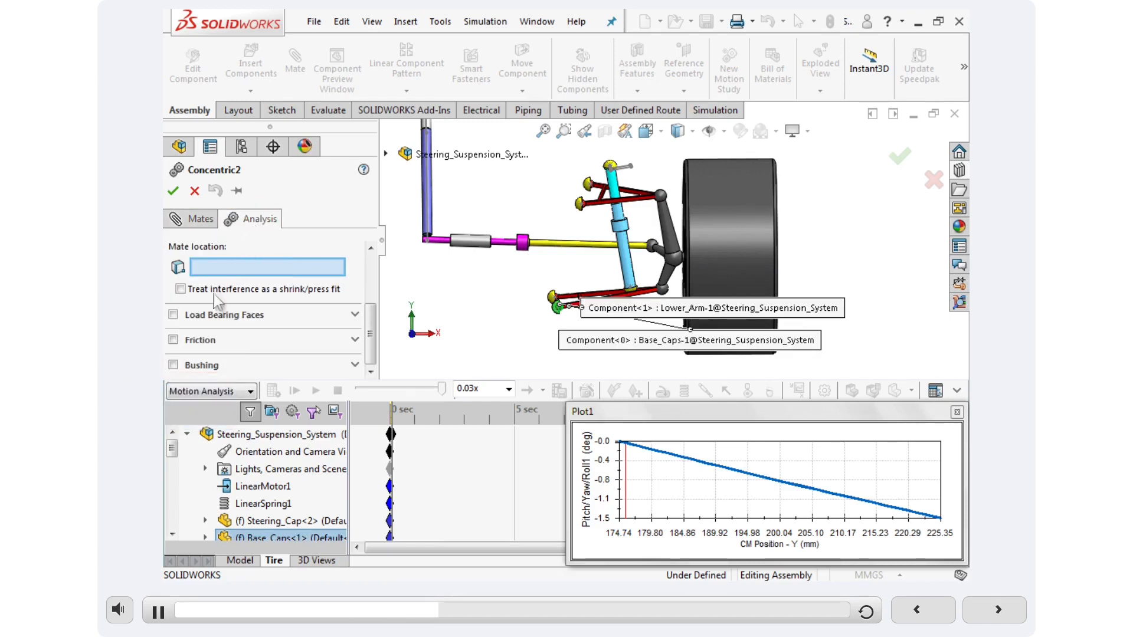
pyautogui.click(173, 364)
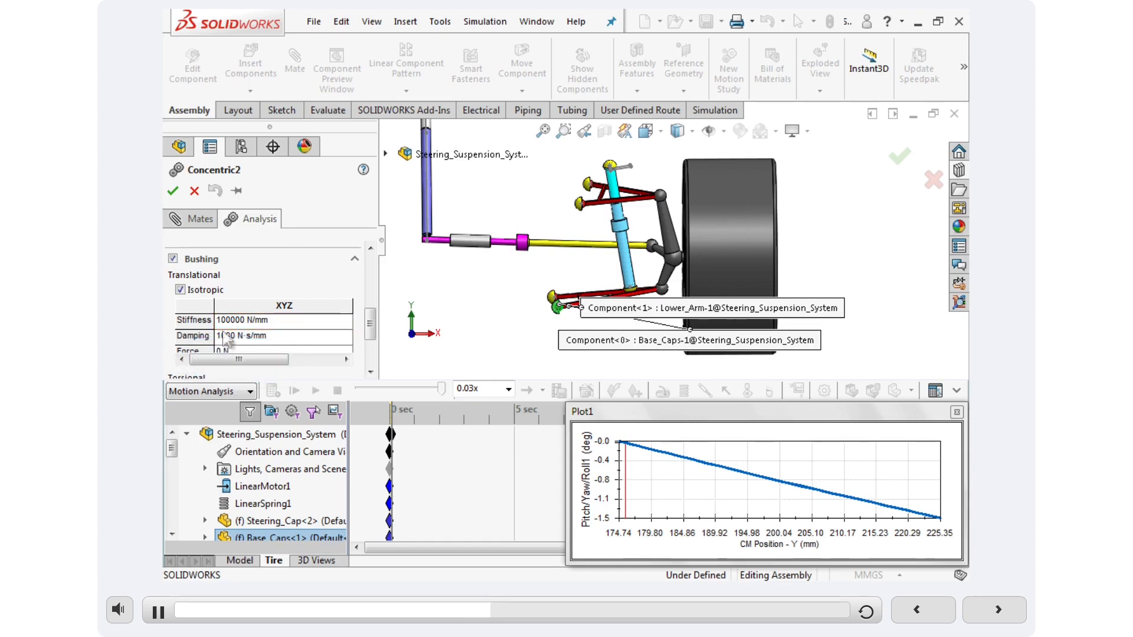
# Set the bushing's translational stiffness to 3500 N/mm and damping to 2.63 N·s/mm, keep the torsional defaults, and apply the mate changes
pyautogui.click(242, 322)
pyautogui.write('3500')
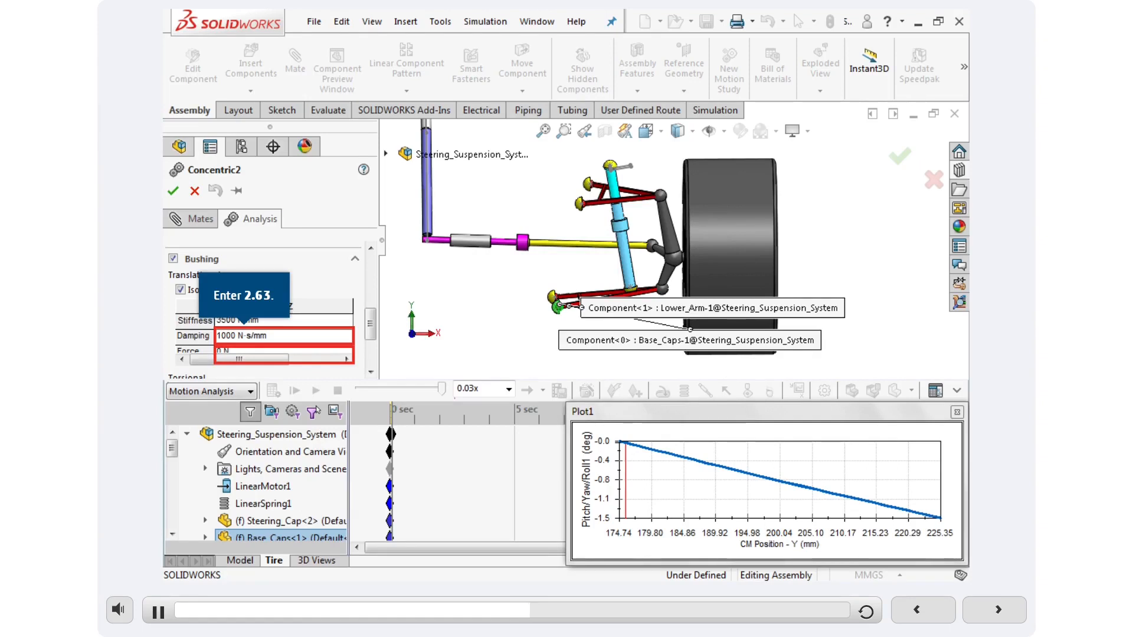
pyautogui.doubleClick(228, 336)
pyautogui.press('BackSpace')
pyautogui.write('2.63')
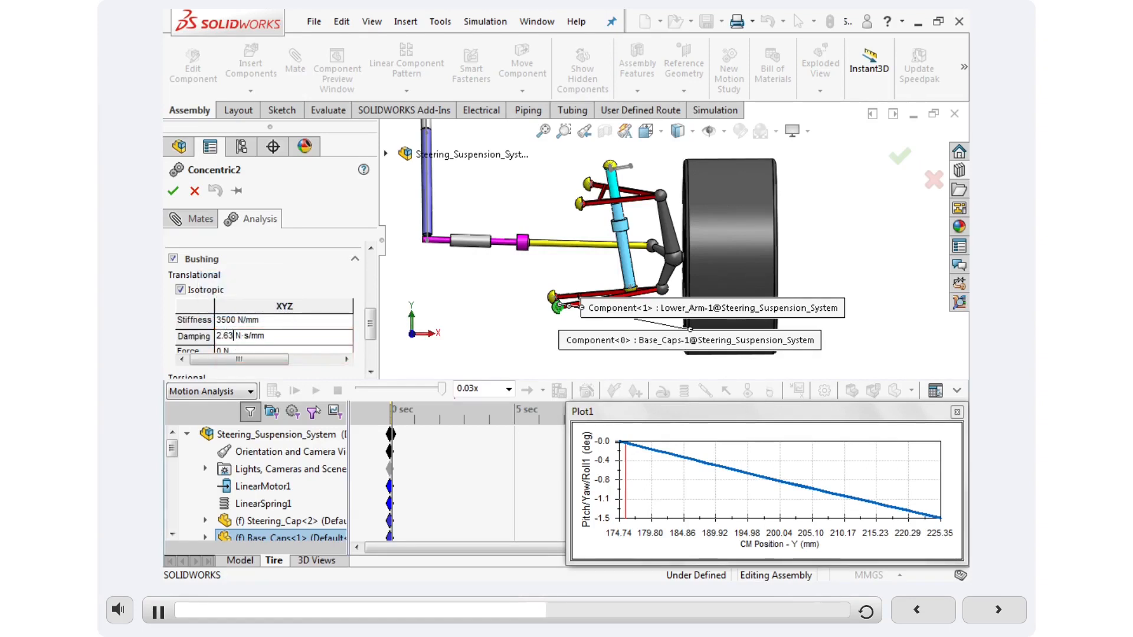
pyautogui.scroll(-3, 269, 309)
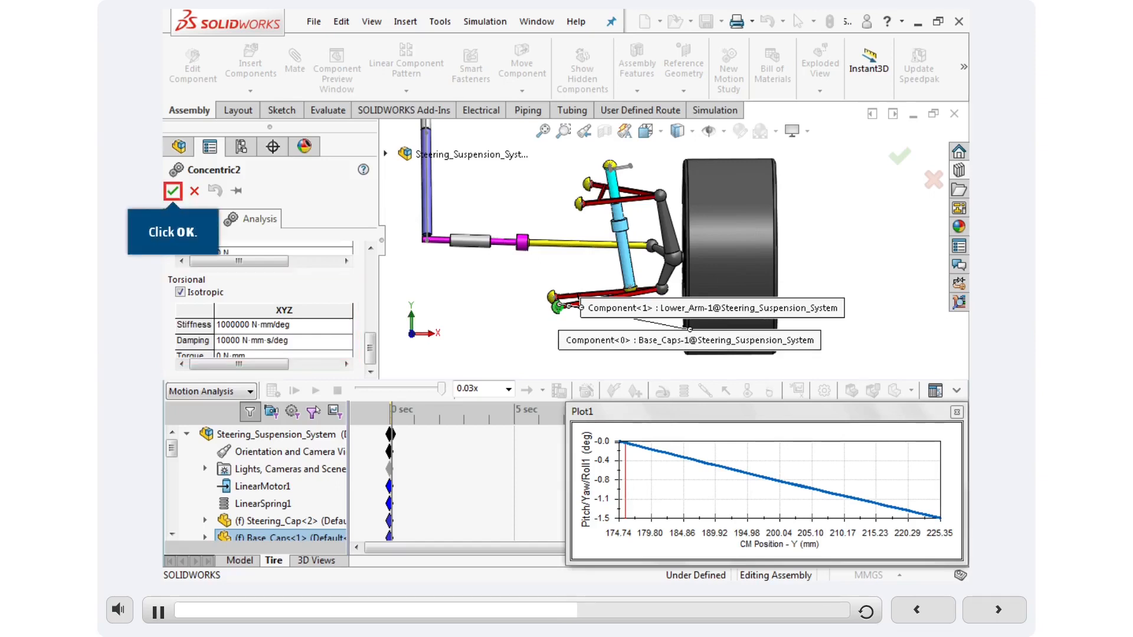
pyautogui.click(174, 193)
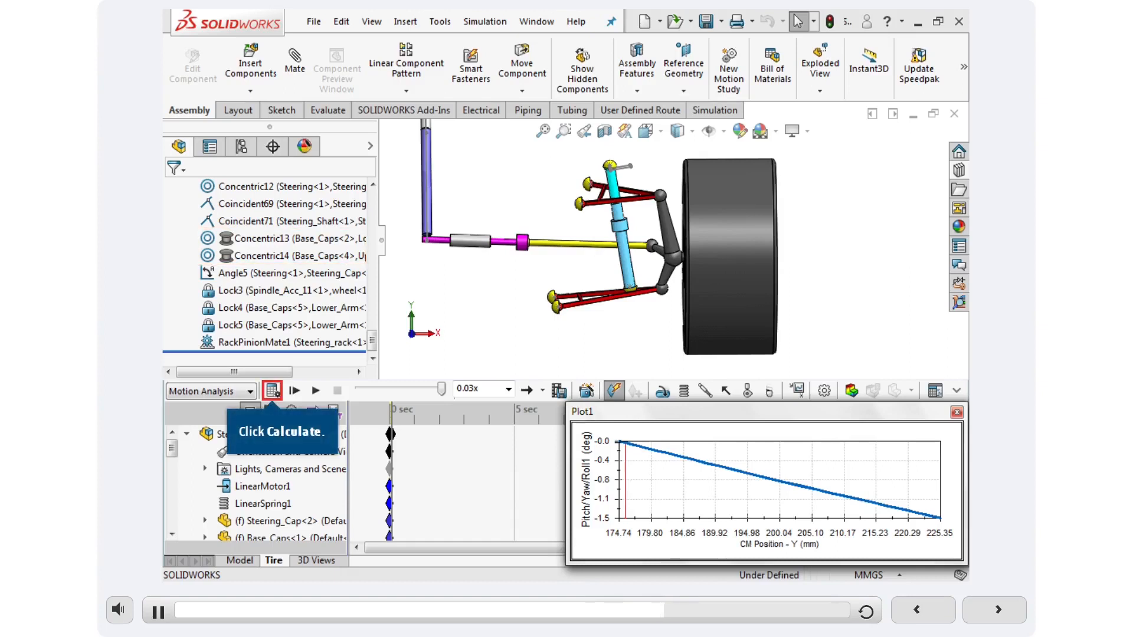
# Recalculate the Tire motion study with the bushings and play back the result
pyautogui.click(273, 390)
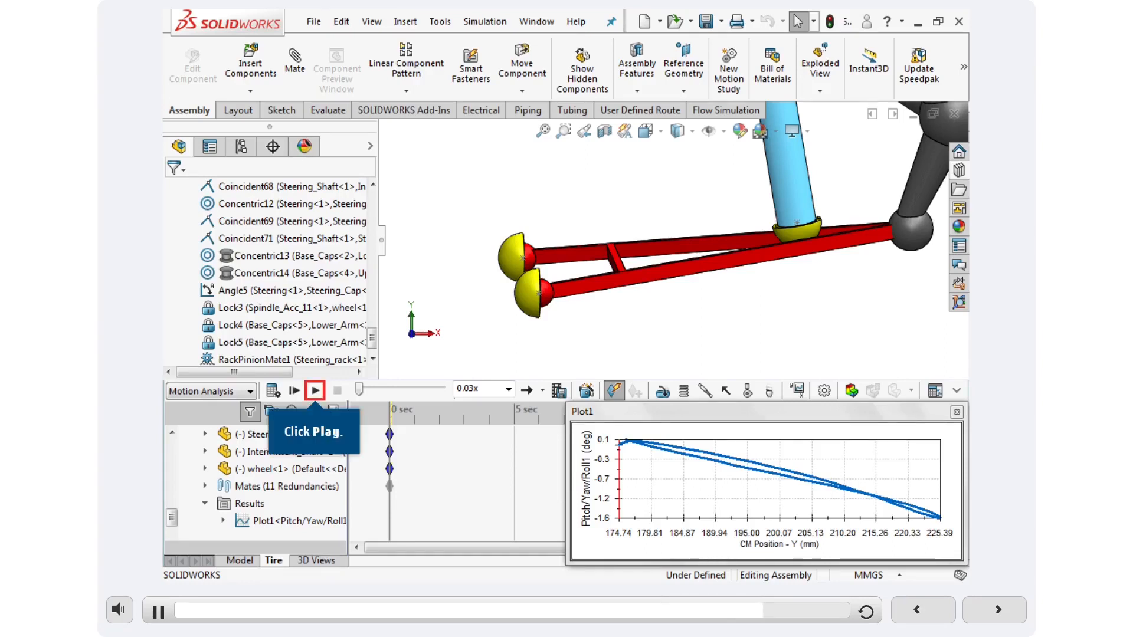
pyautogui.click(316, 391)
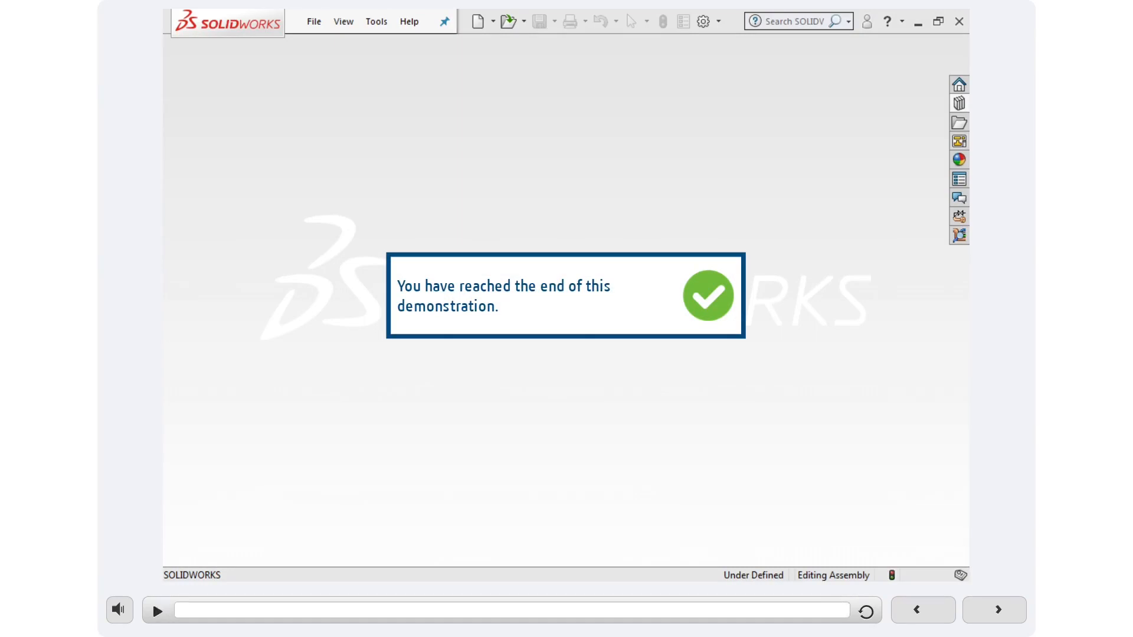
# Start the Try It exercise on solving the motion study with flexible joints and play its initial animation
pyautogui.click(981, 614)
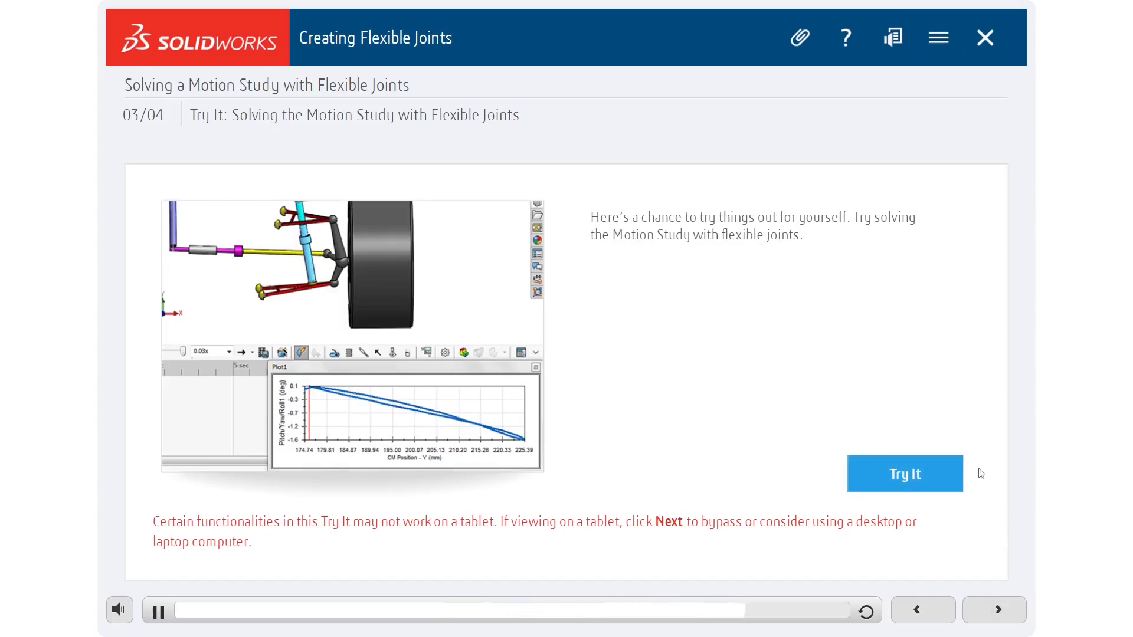
pyautogui.click(917, 481)
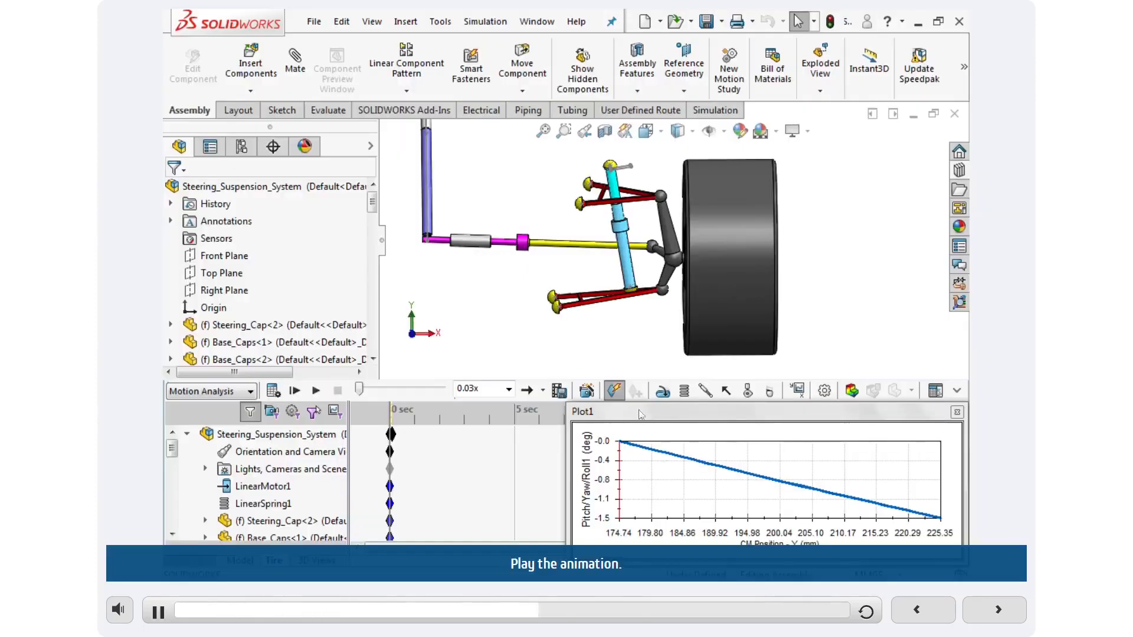
pyautogui.click(316, 390)
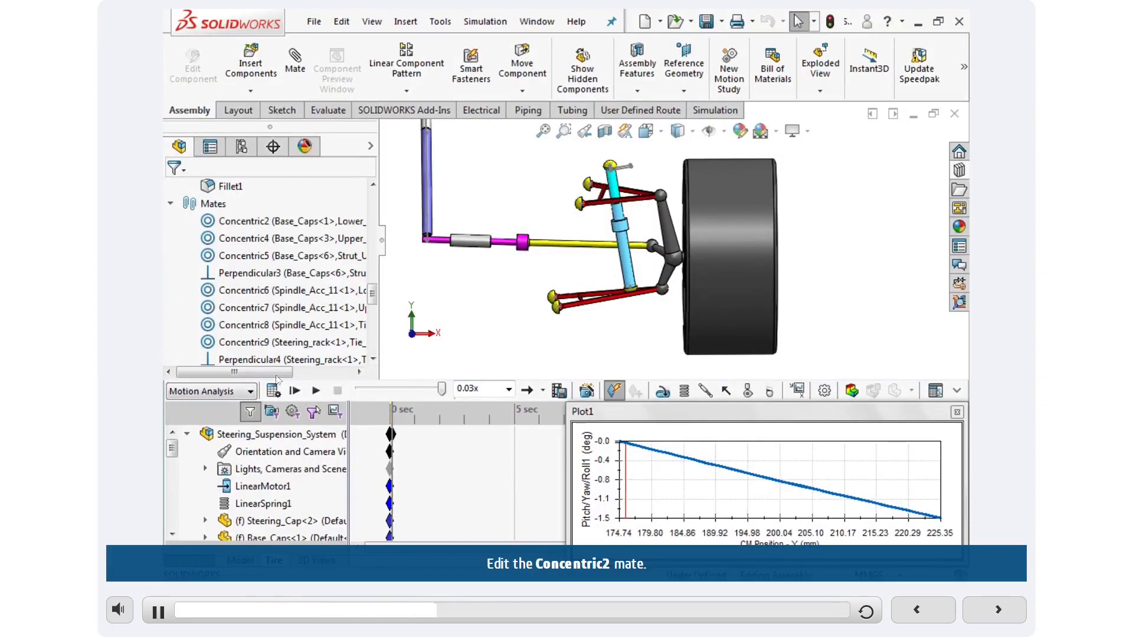
# Edit the analysis properties of the Concentric2 mate, keeping the isotropic torsional bushing defaults, and apply the changes
pyautogui.rightClick(305, 219)
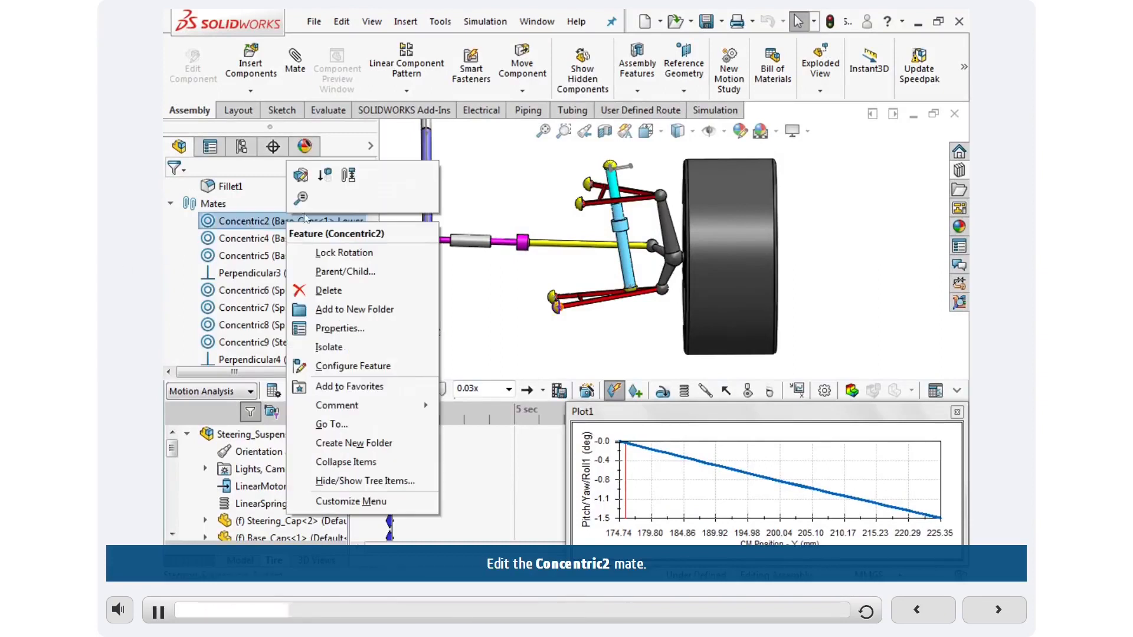
pyautogui.click(301, 176)
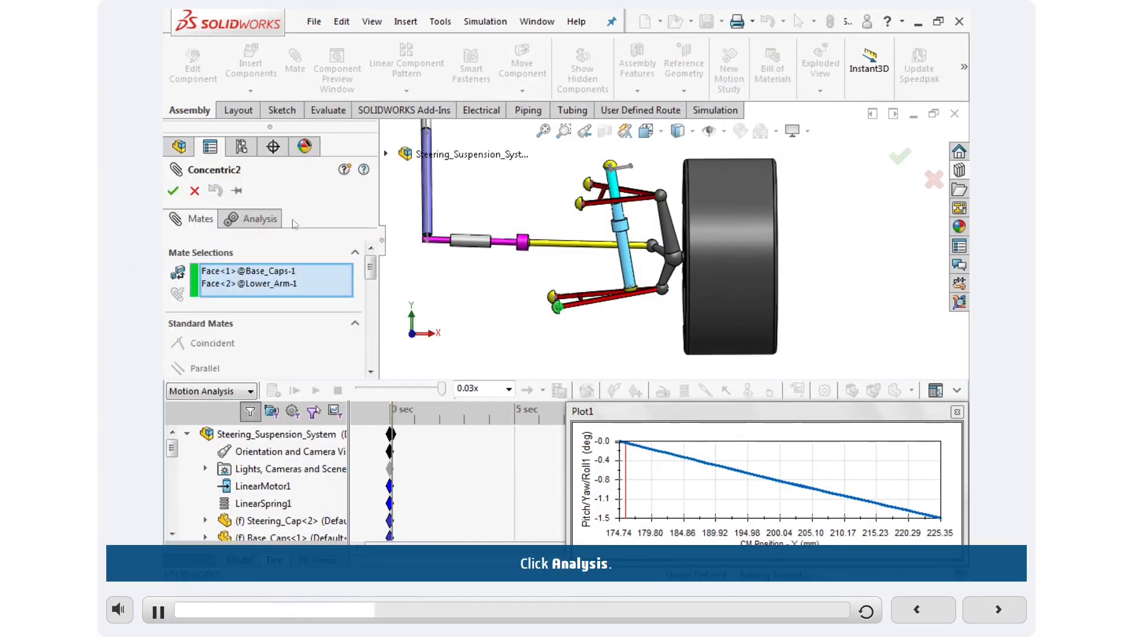
pyautogui.click(251, 220)
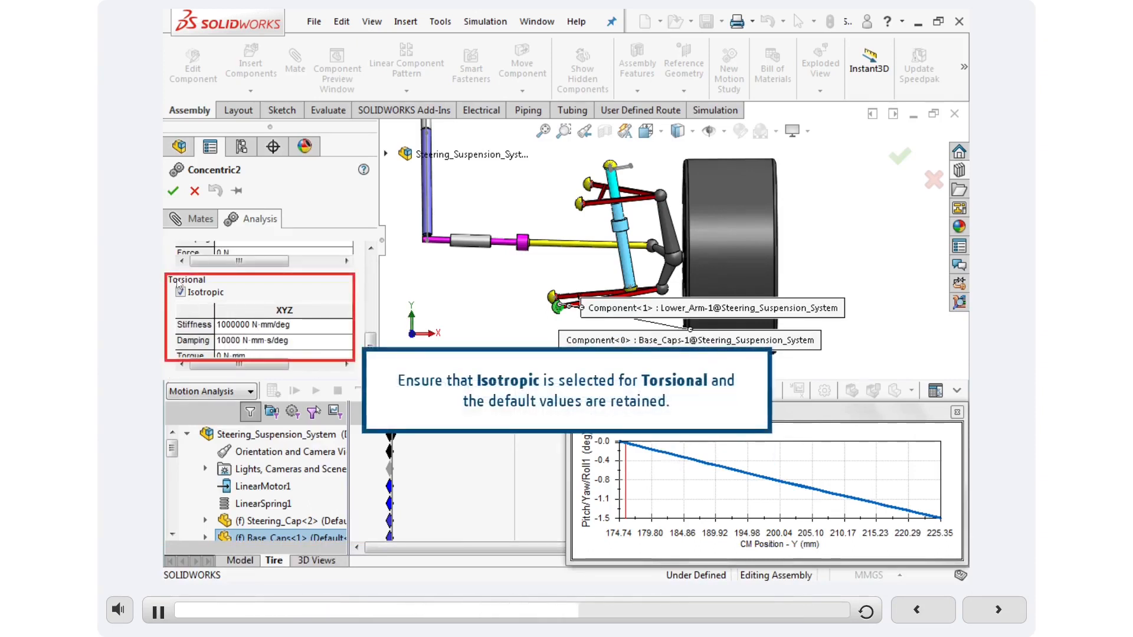
pyautogui.click(730, 457)
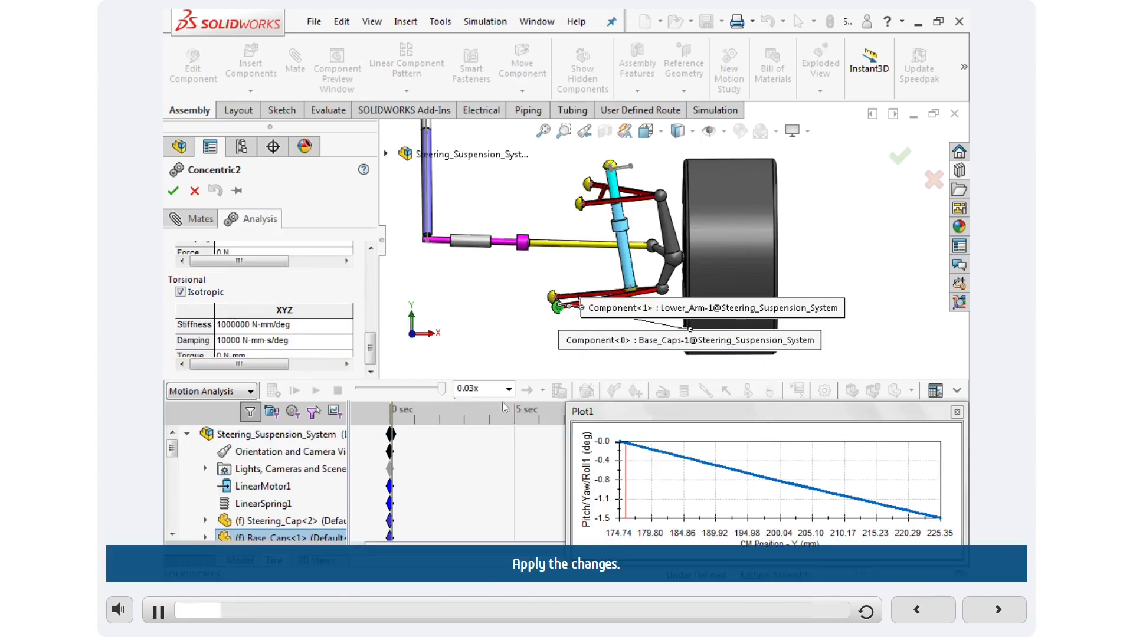
pyautogui.click(173, 194)
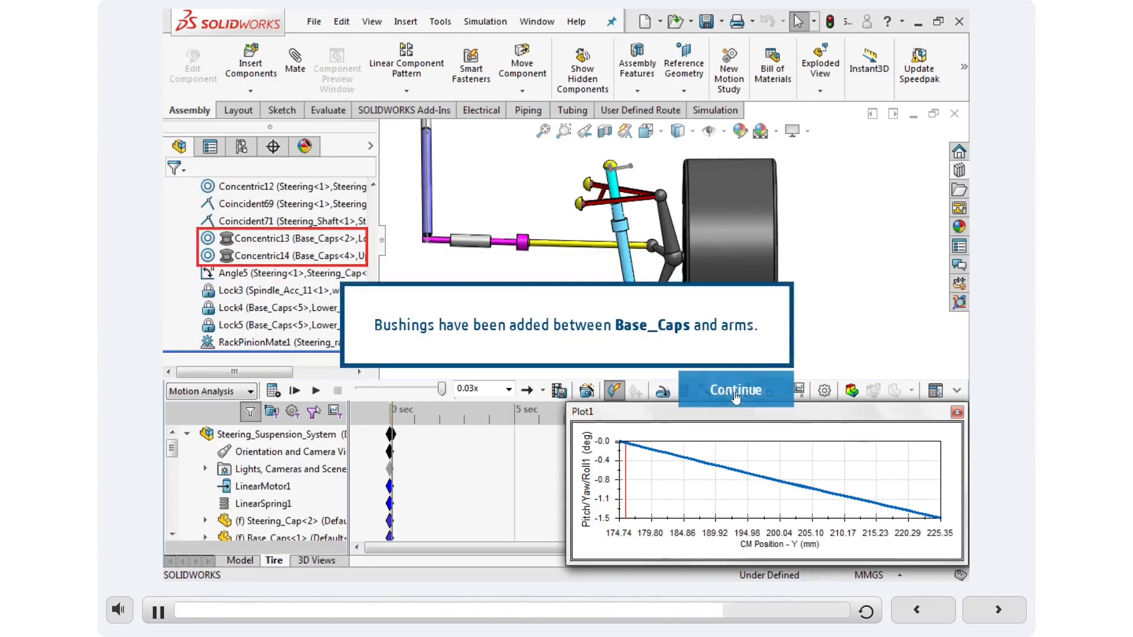
# Calculate the exercise's motion study with the added bushings and play it to view the Lower_Arm at the Base_Caps
pyautogui.click(728, 397)
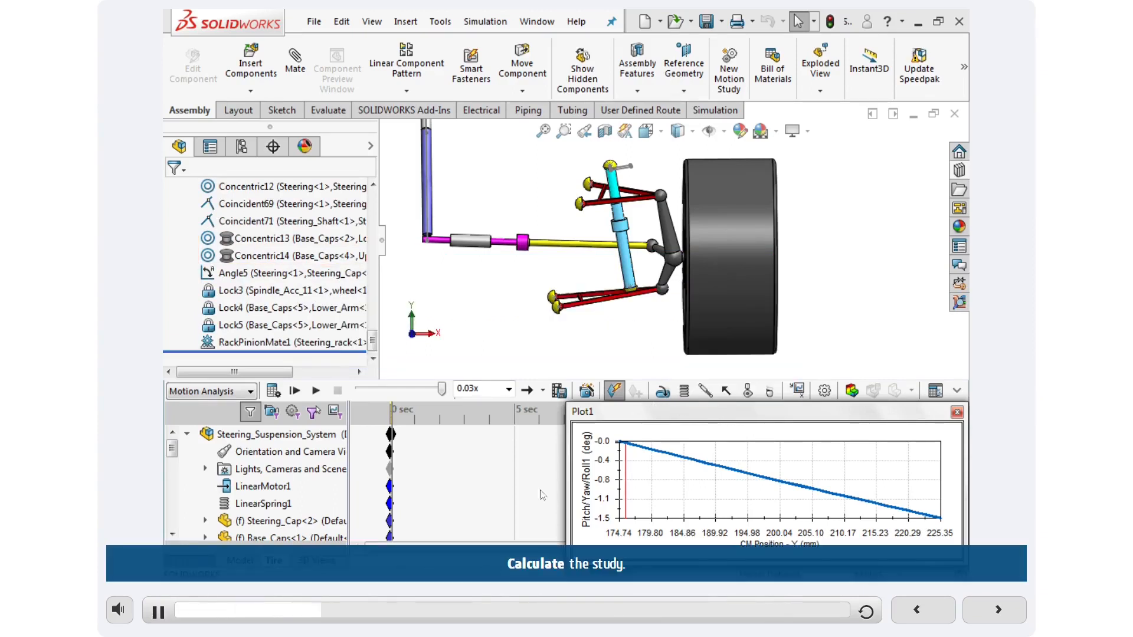
pyautogui.click(273, 391)
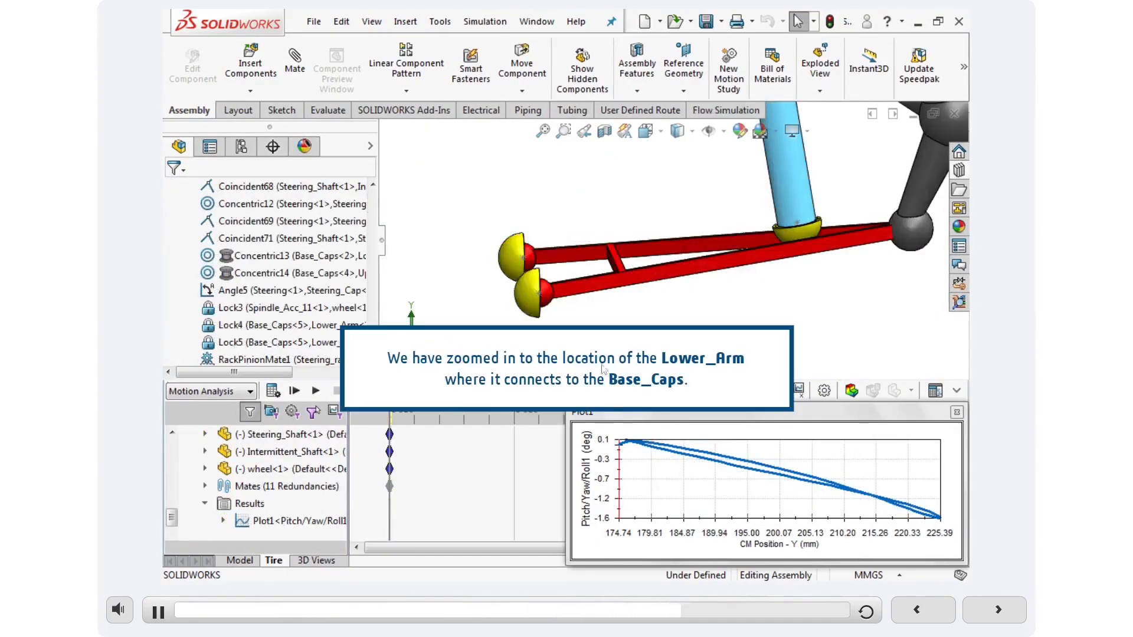
pyautogui.click(721, 442)
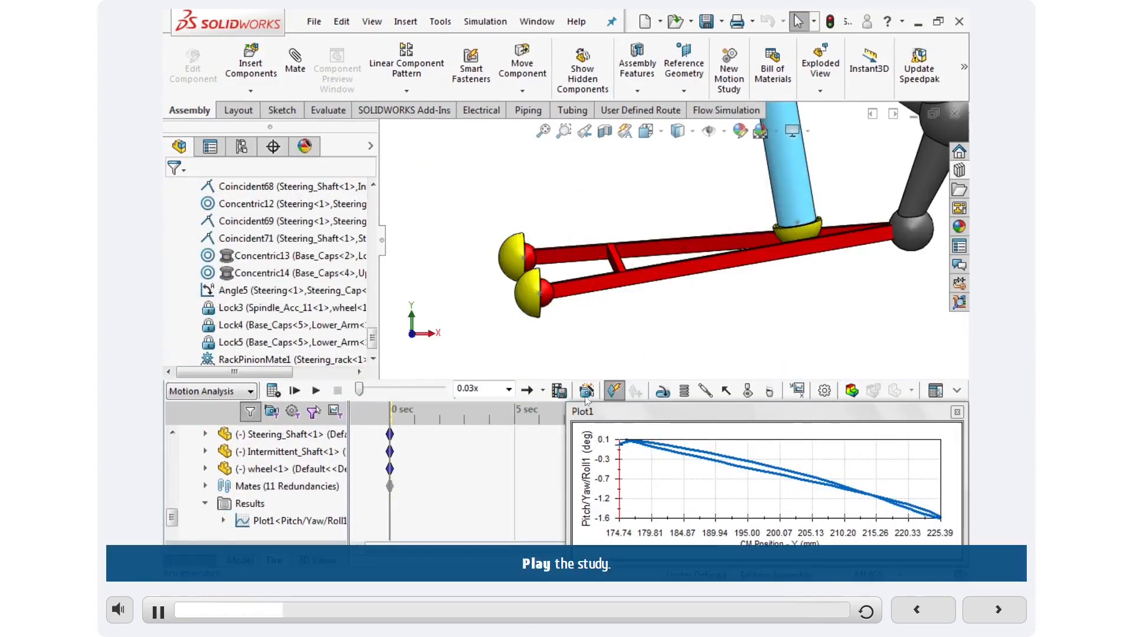
pyautogui.click(317, 391)
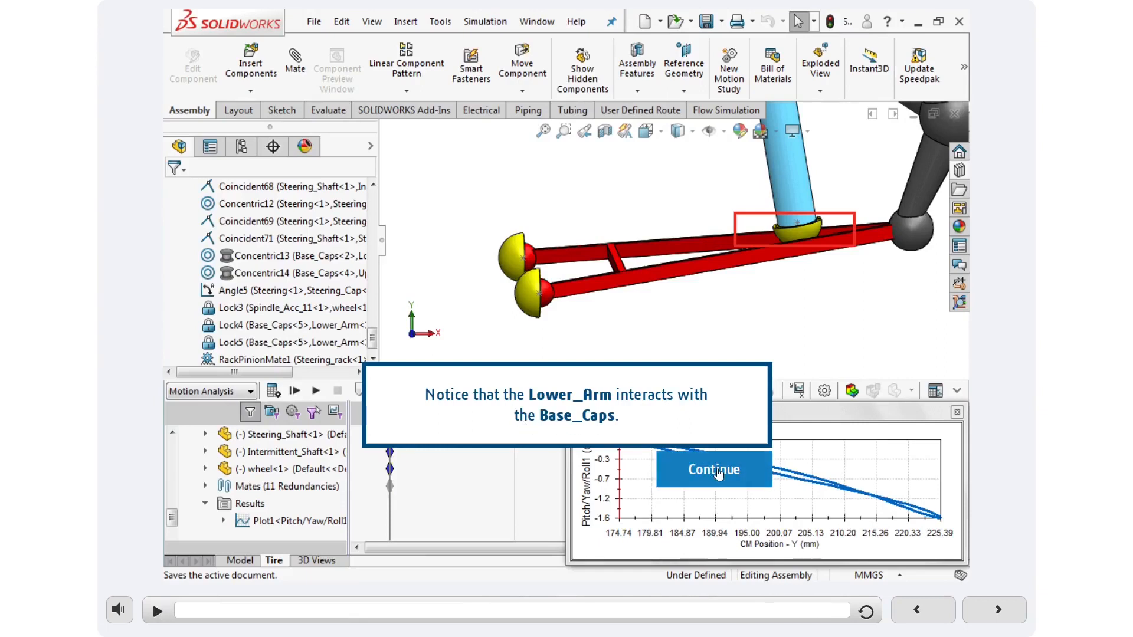
pyautogui.click(714, 470)
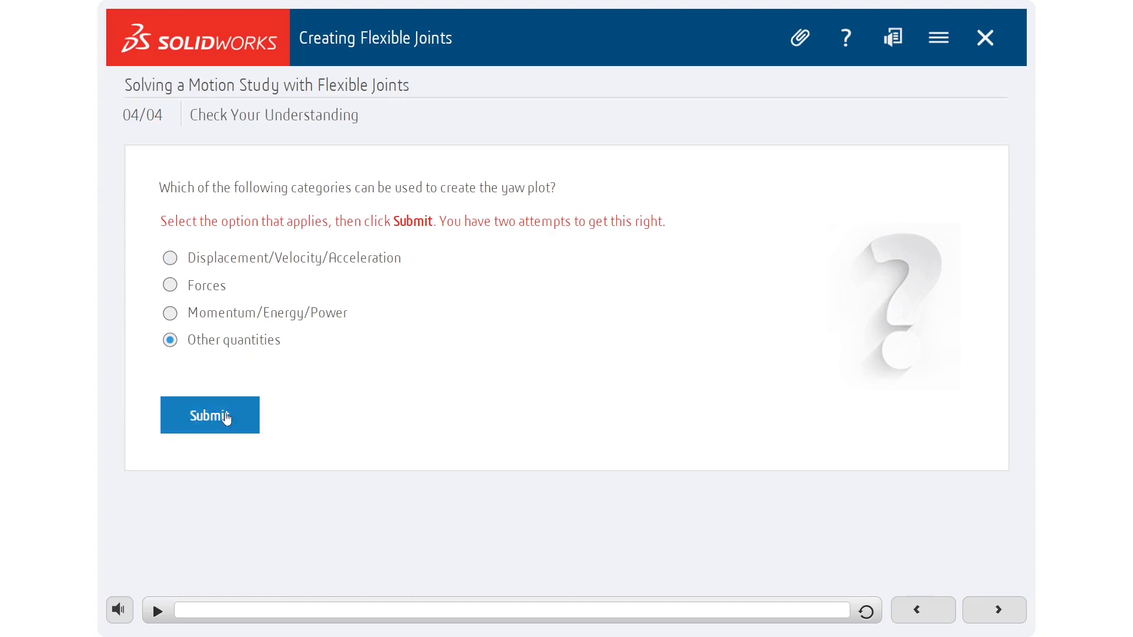
# Submit "Other quantities" as the answer to the yaw plot category question and dismiss the feedback
pyautogui.click(226, 419)
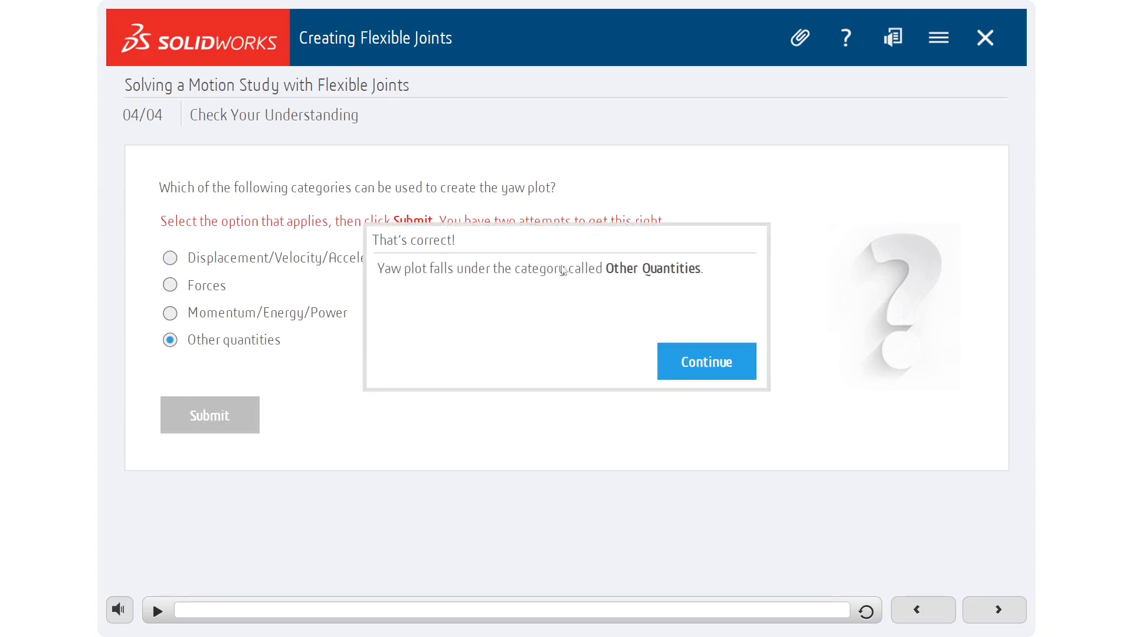
pyautogui.click(684, 357)
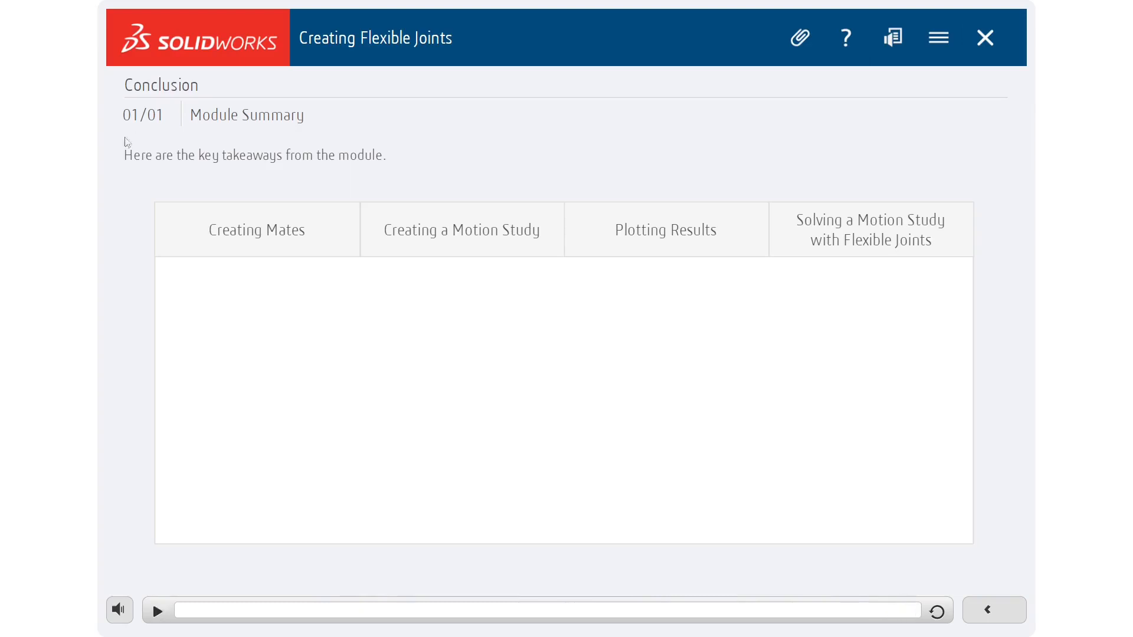
# Review the module summary's takeaways on creating mates, creating a motion study, plotting results and solving with flexible joints
pyautogui.click(313, 245)
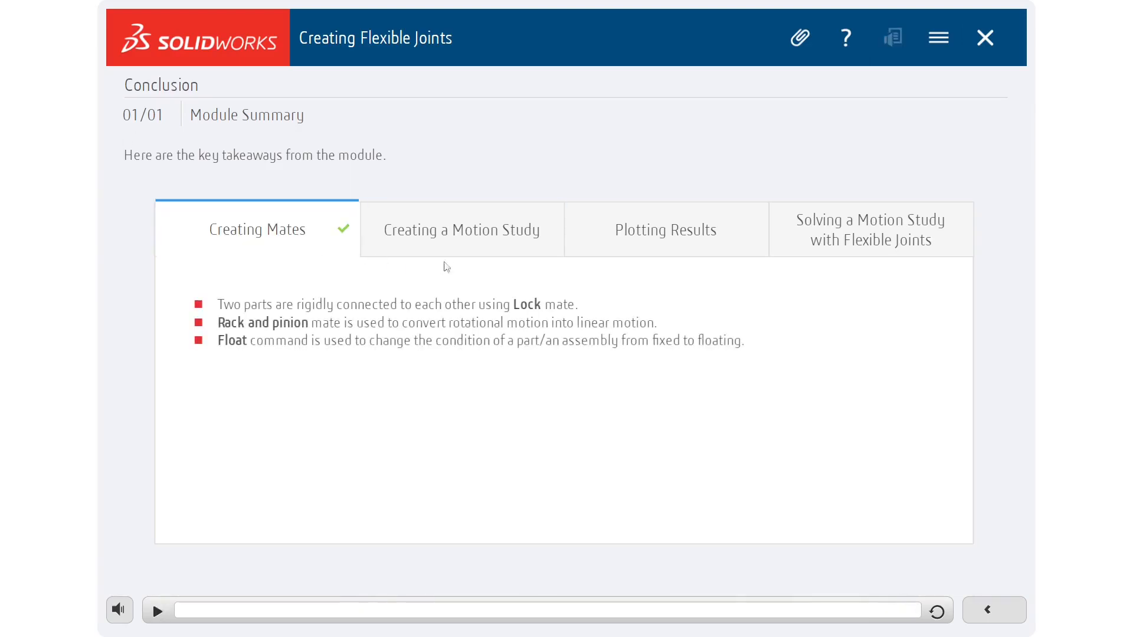
pyautogui.click(547, 250)
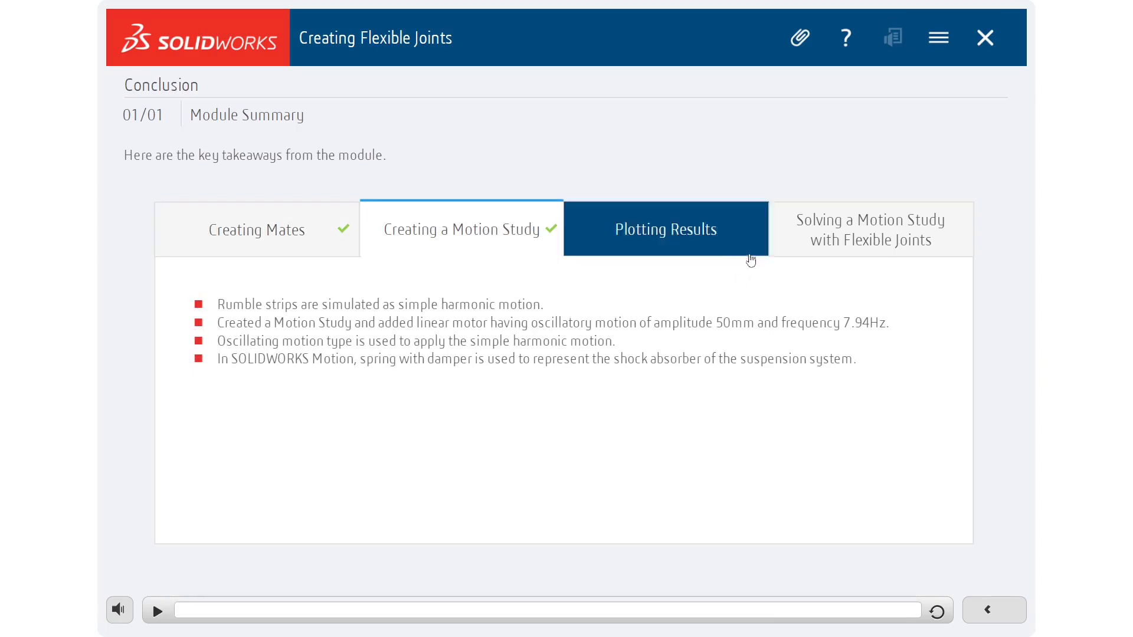
pyautogui.click(749, 260)
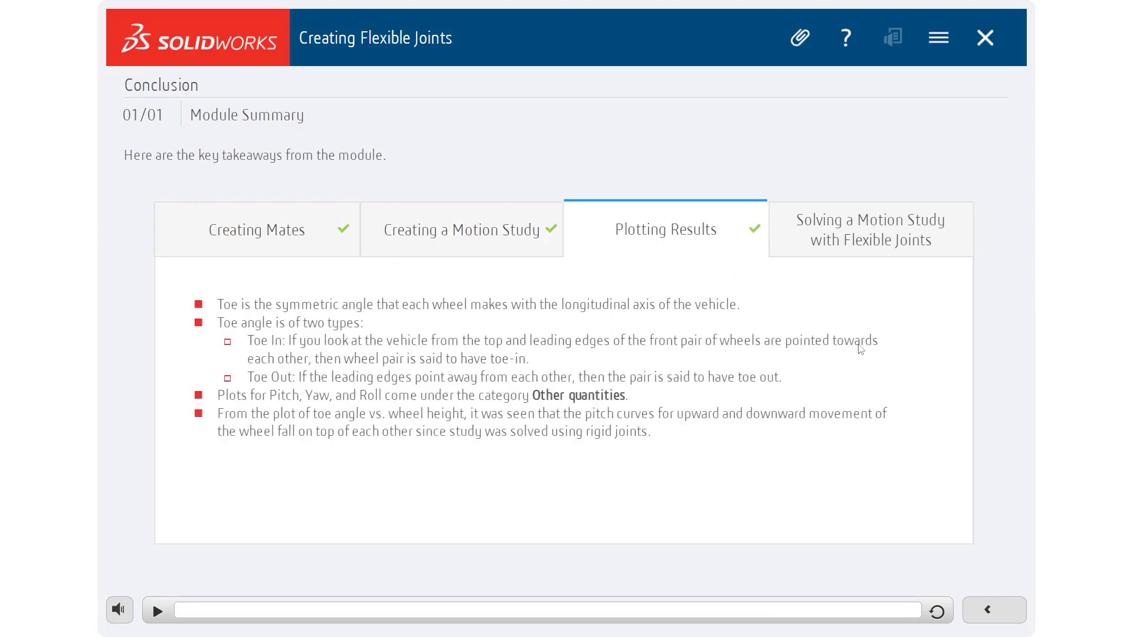
pyautogui.click(954, 253)
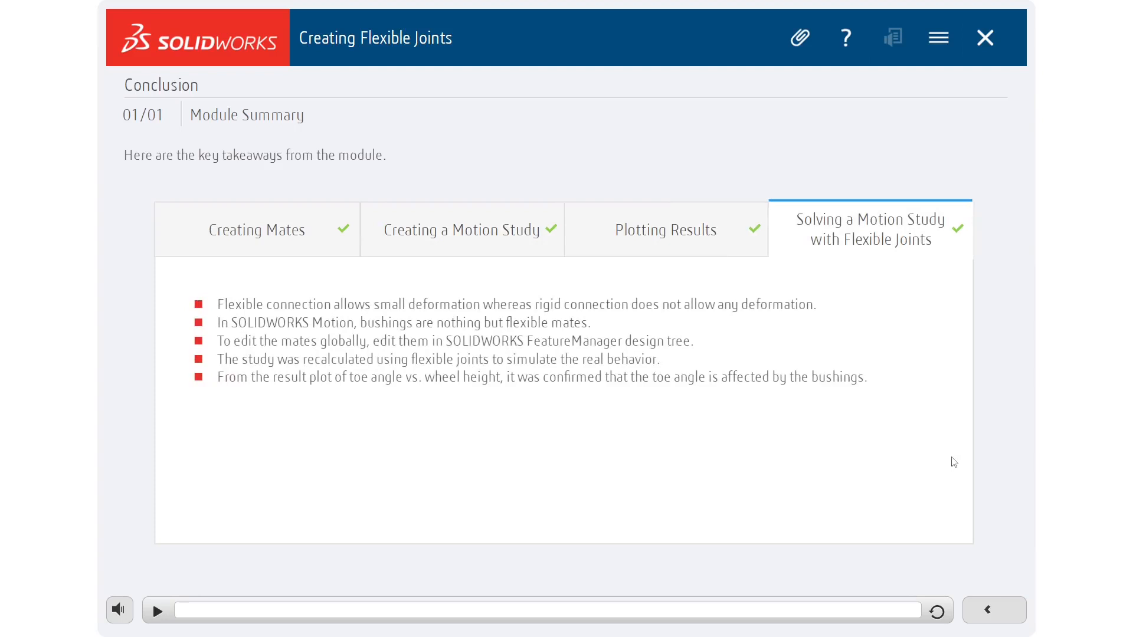